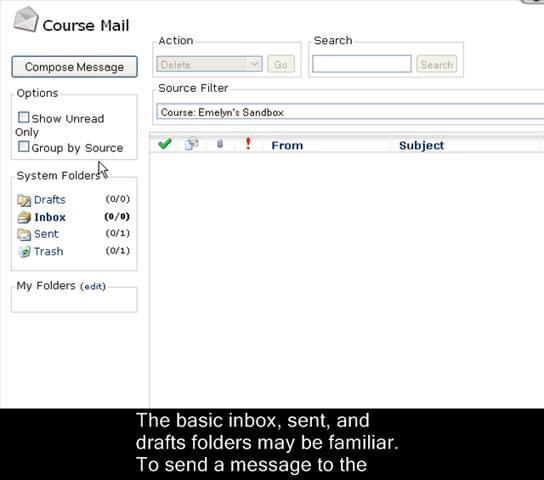
Start a new blank message with Compose Message.
left_click(98, 68)
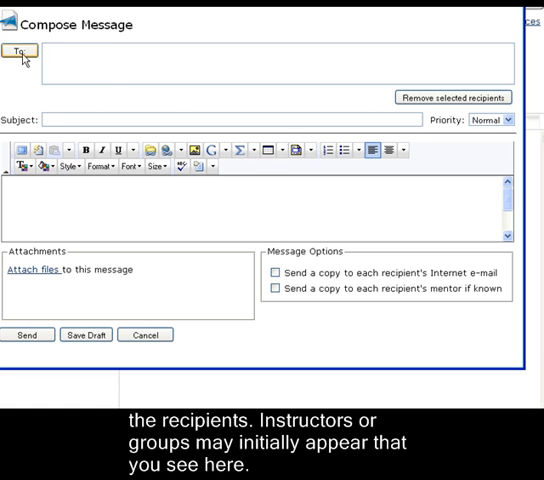
Set the To line to All course faculty from the recipient picker.
left_click(20, 53)
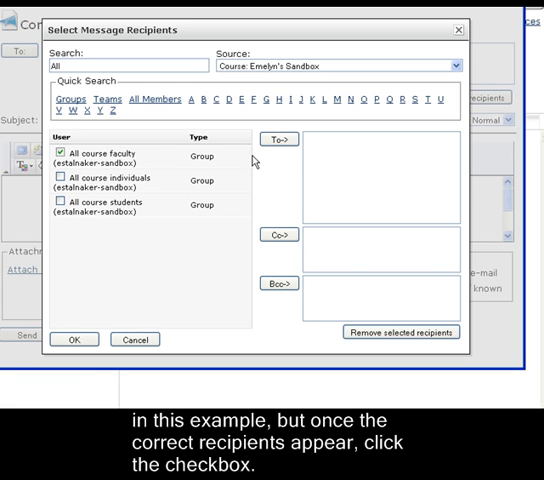
left_click(281, 140)
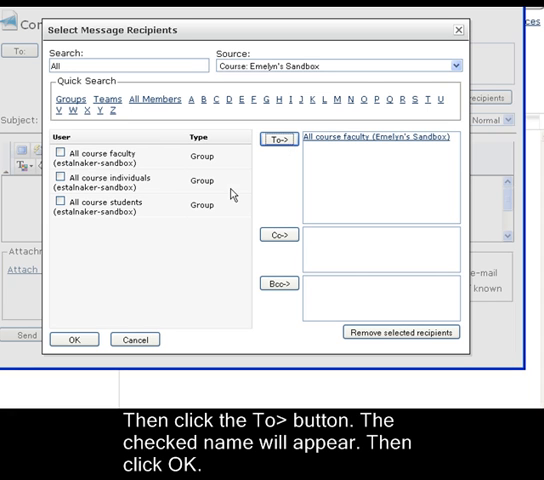
left_click(77, 341)
type("Type t")
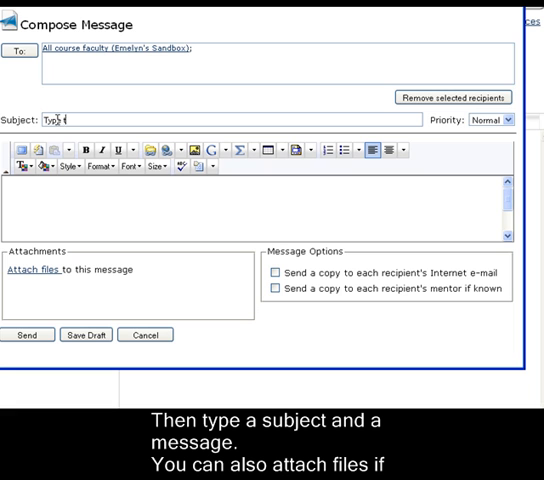
type("he subject")
Enter the subject "Type the subject" and the body "Type your message.".
left_click(40, 198)
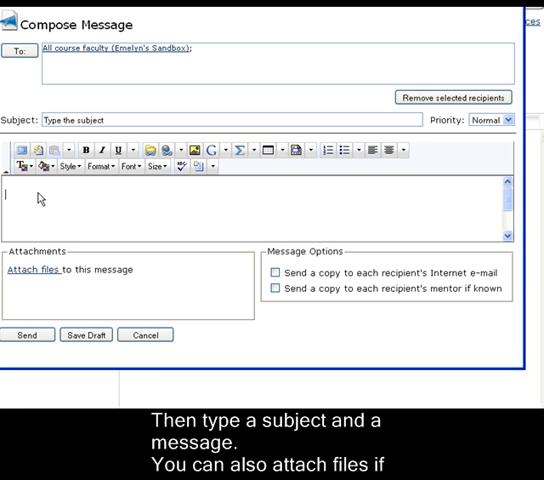
type("Type your message.")
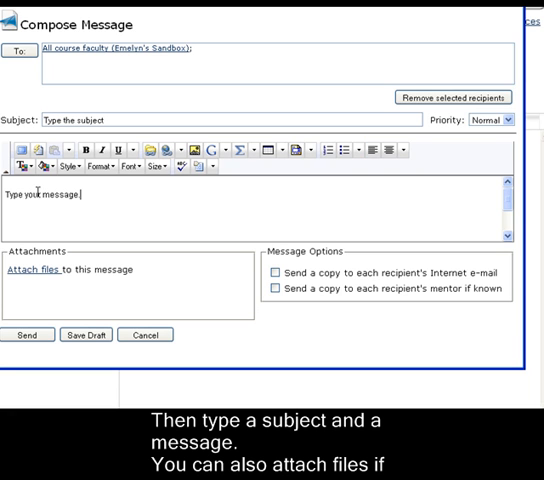